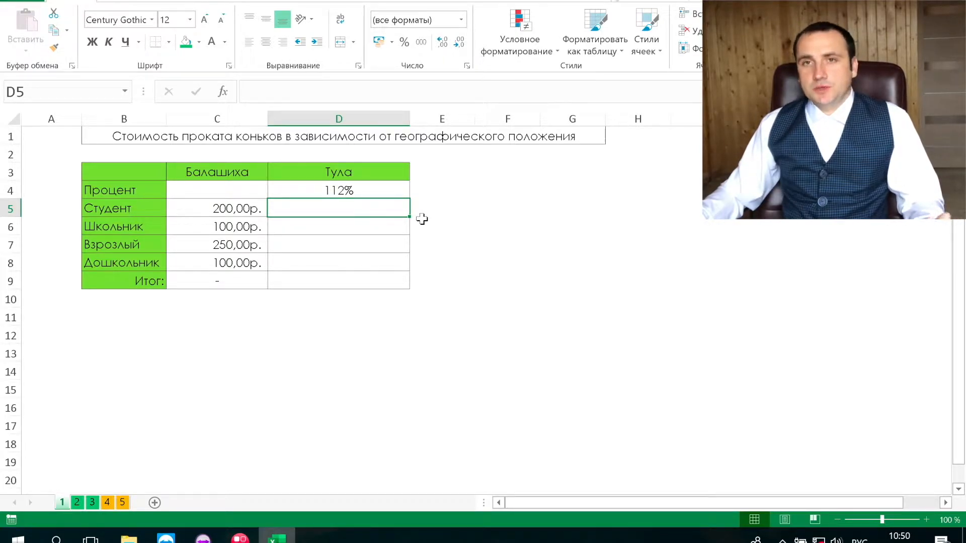
Fill the Балашиха prices in C5:C8 with yellow
{"action": "left_click", "coordinate": [227, 190]}
{"action": "left_click", "coordinate": [342, 187]}
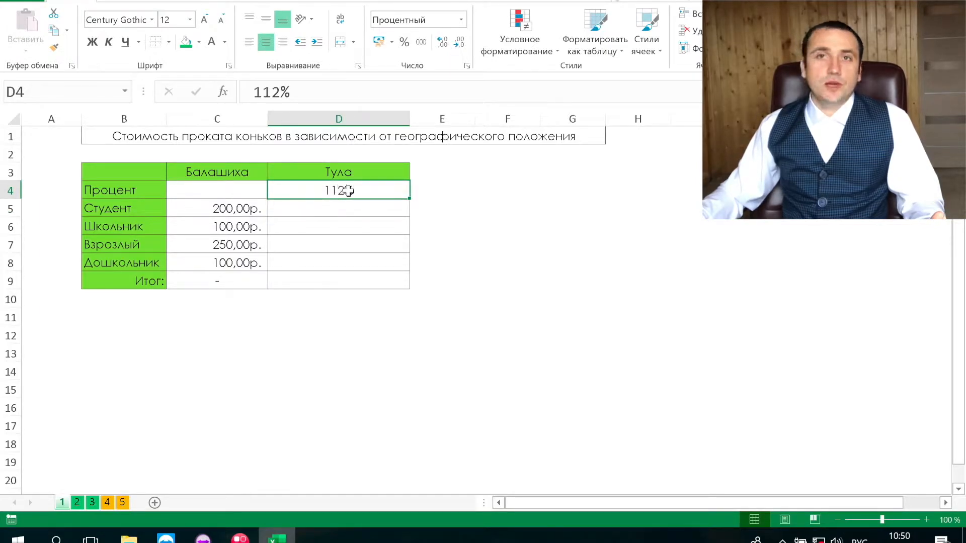
{"action": "left_click", "coordinate": [335, 212]}
{"action": "left_click_drag", "start_coordinate": [231, 208], "coordinate": [234, 263]}
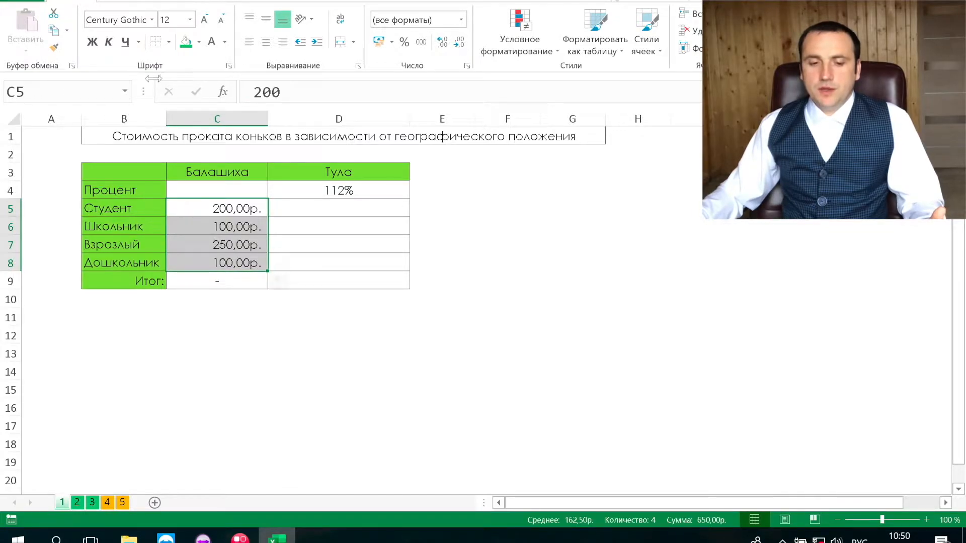
{"action": "left_click", "coordinate": [199, 44]}
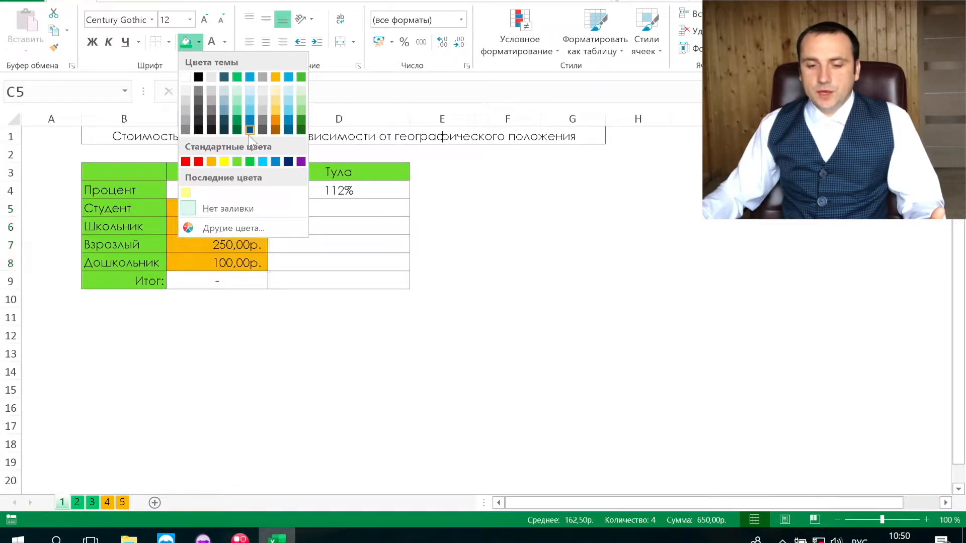
{"action": "left_click", "coordinate": [230, 163]}
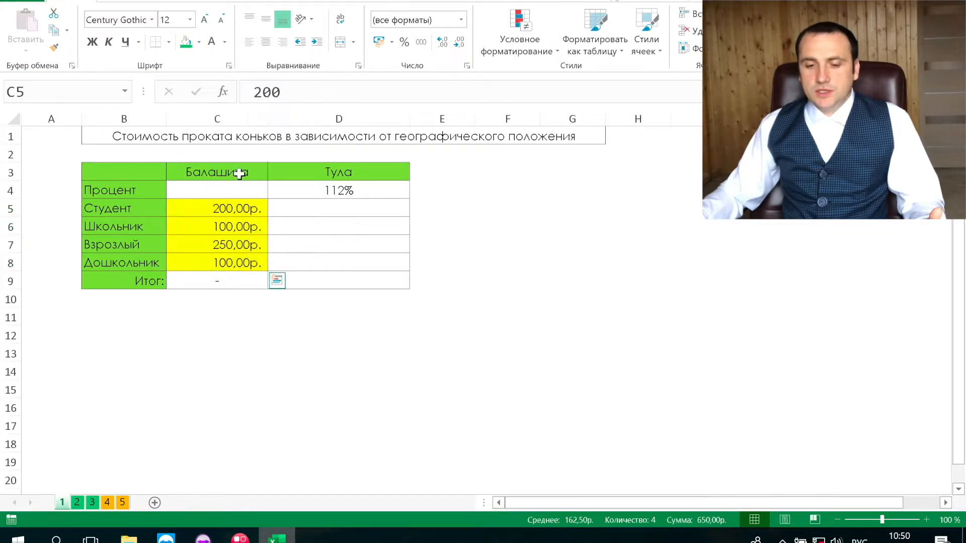
Fill the Тула percentage cell D4 with orange
{"action": "left_click", "coordinate": [333, 208]}
{"action": "left_click", "coordinate": [365, 190]}
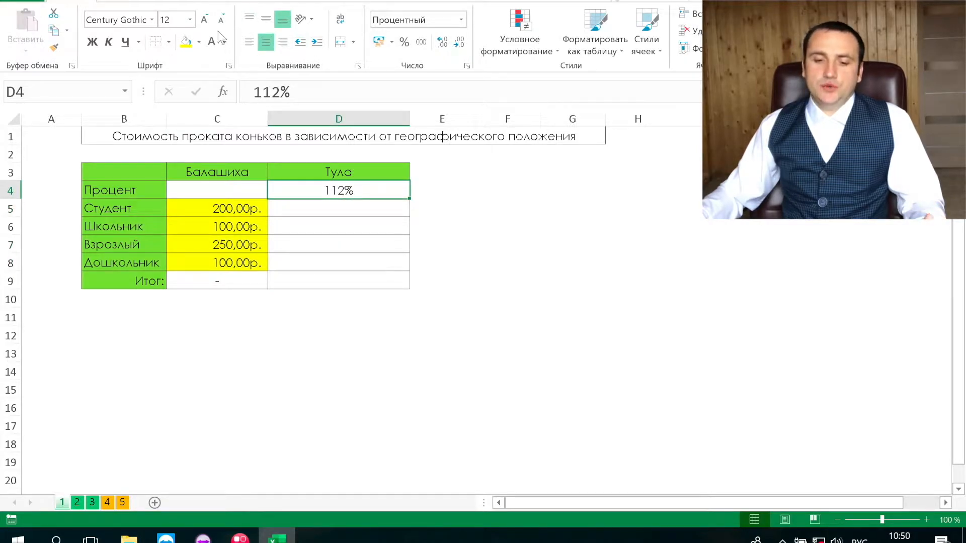
{"action": "left_click", "coordinate": [199, 41]}
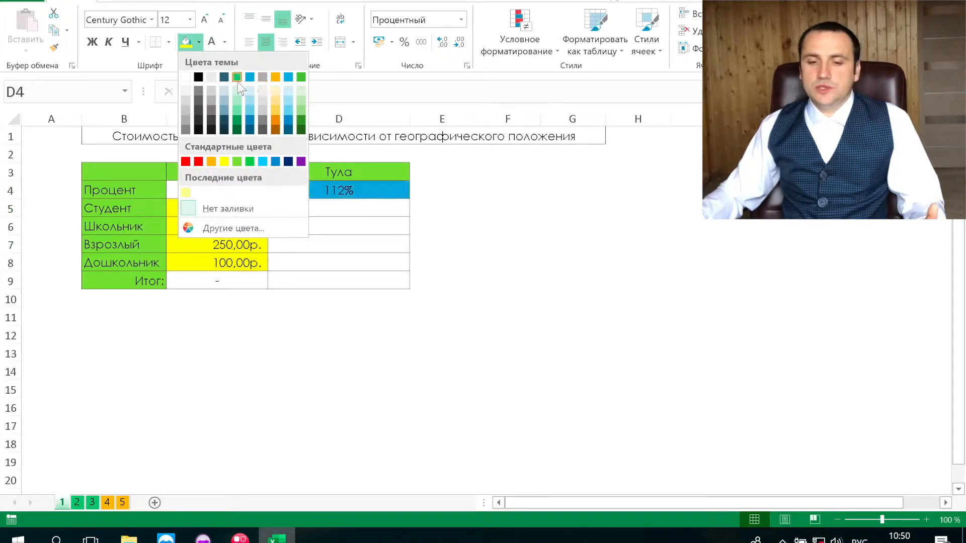
{"action": "left_click", "coordinate": [275, 77]}
Enter =C5*$D$4 in D5 for the Студент price in Тула and fill the formula down to D8
{"action": "left_click", "coordinate": [356, 214]}
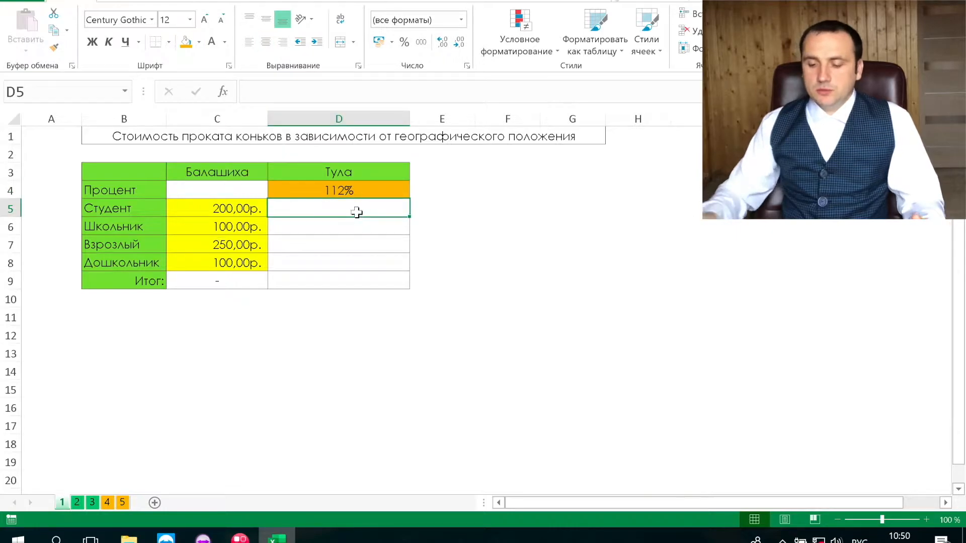
{"action": "type", "text": "="}
{"action": "key", "text": "Left"}
{"action": "type", "text": "*"}
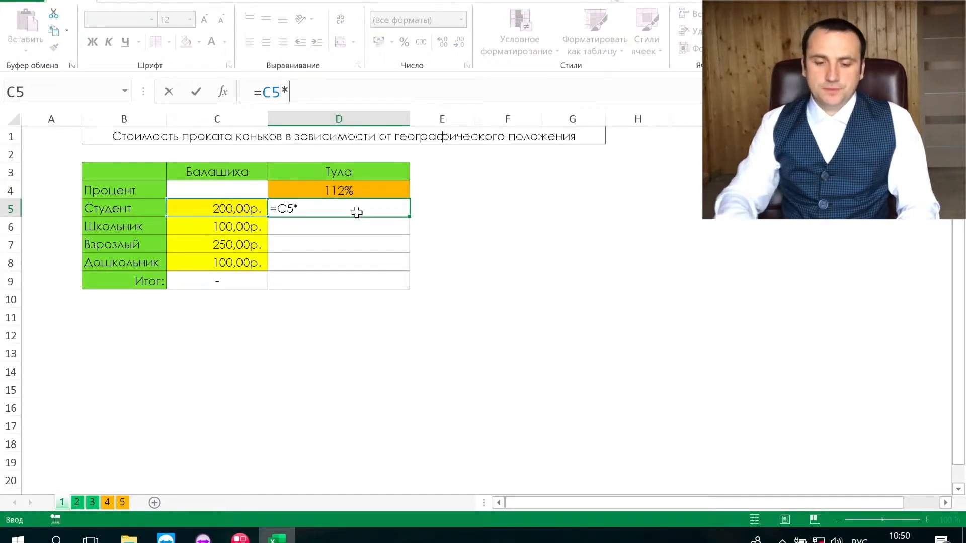
{"action": "left_click", "coordinate": [362, 190]}
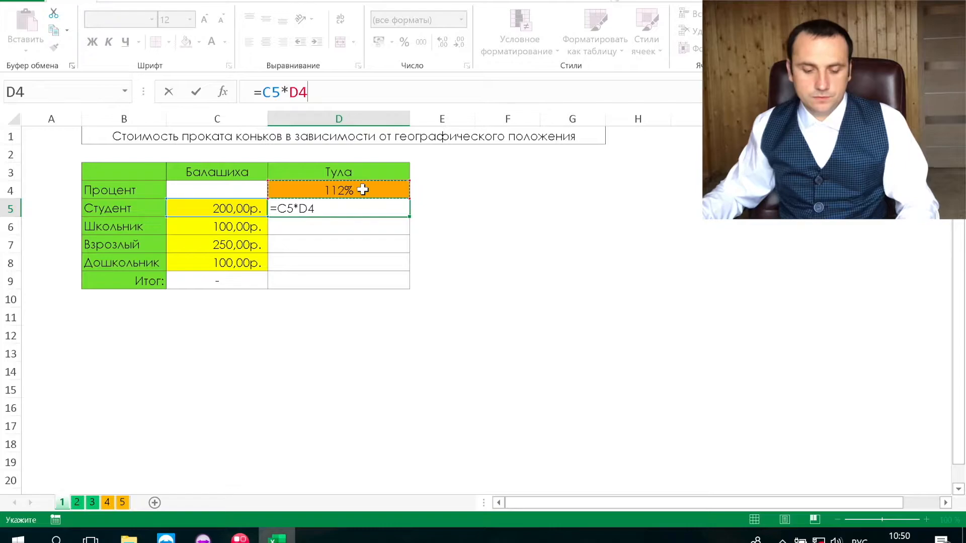
{"action": "key", "text": "F4"}
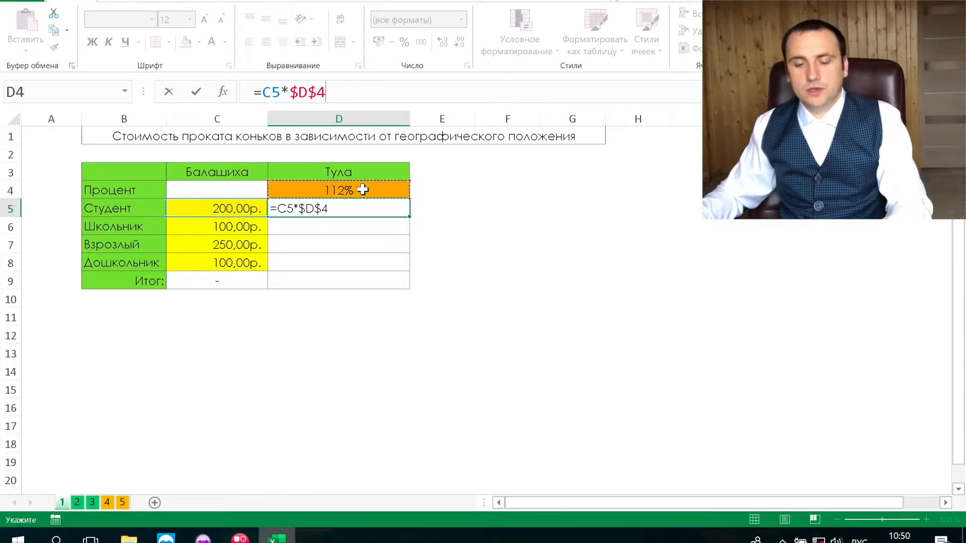
{"action": "left_click", "coordinate": [195, 93]}
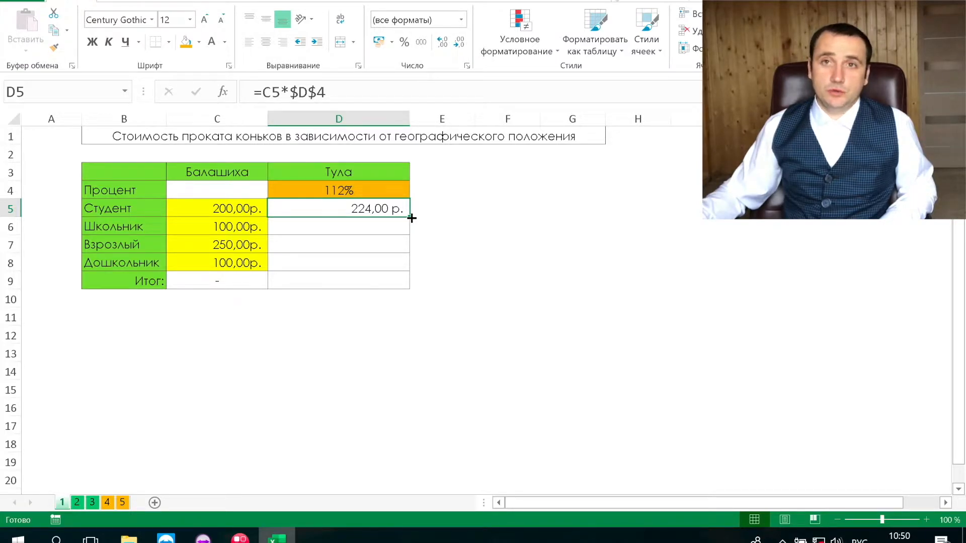
{"action": "left_click_drag", "start_coordinate": [411, 217], "coordinate": [387, 264]}
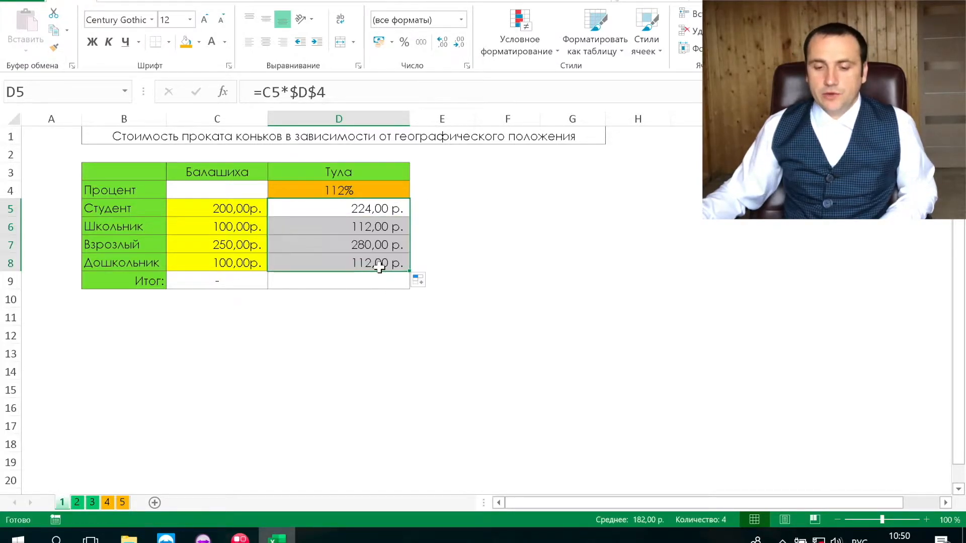
Trace the precedents of the Тула price formulas in D8, D7 and D6
{"action": "left_click", "coordinate": [379, 263]}
{"action": "left_click", "coordinate": [311, 2]}
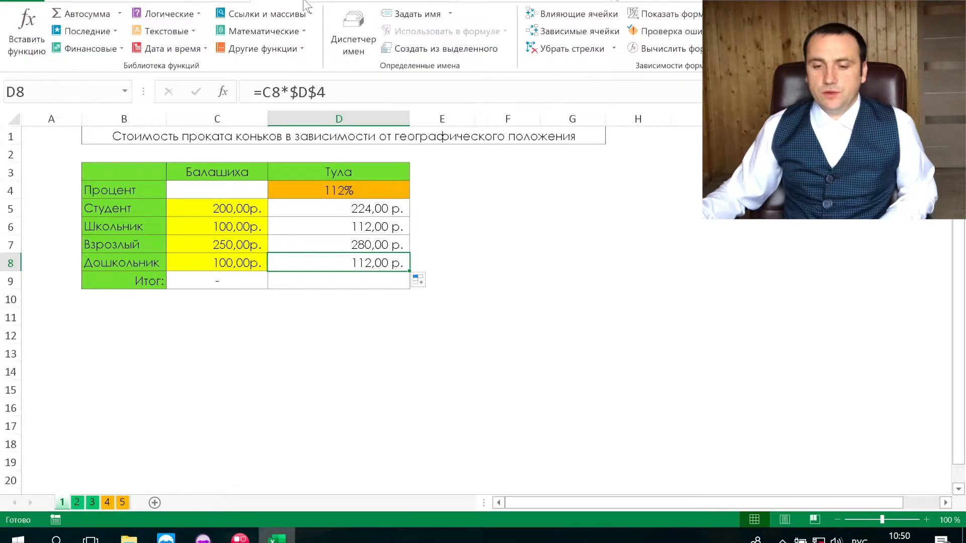
{"action": "left_click", "coordinate": [573, 14]}
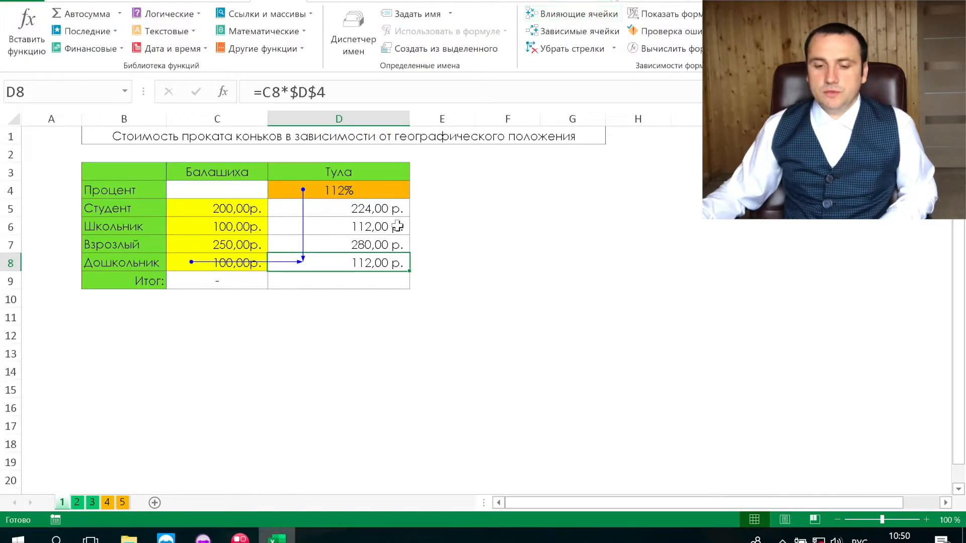
{"action": "left_click", "coordinate": [394, 243]}
{"action": "left_click", "coordinate": [571, 14]}
{"action": "left_click", "coordinate": [380, 226]}
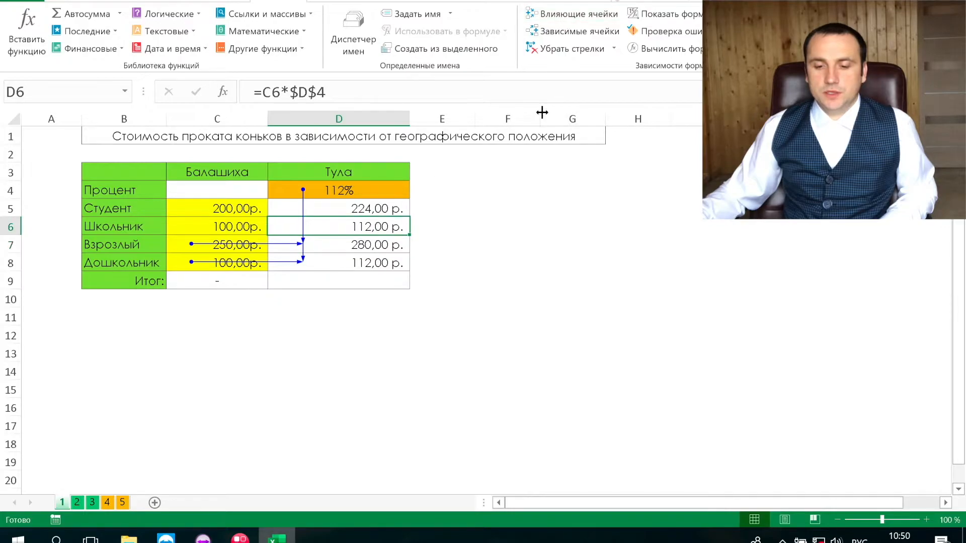
{"action": "left_click", "coordinate": [575, 13]}
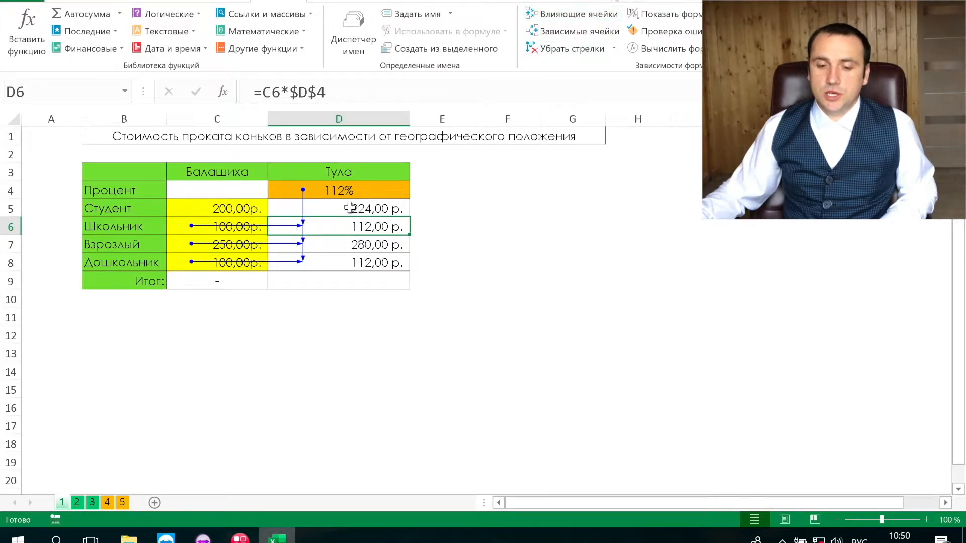
{"action": "left_click", "coordinate": [318, 283]}
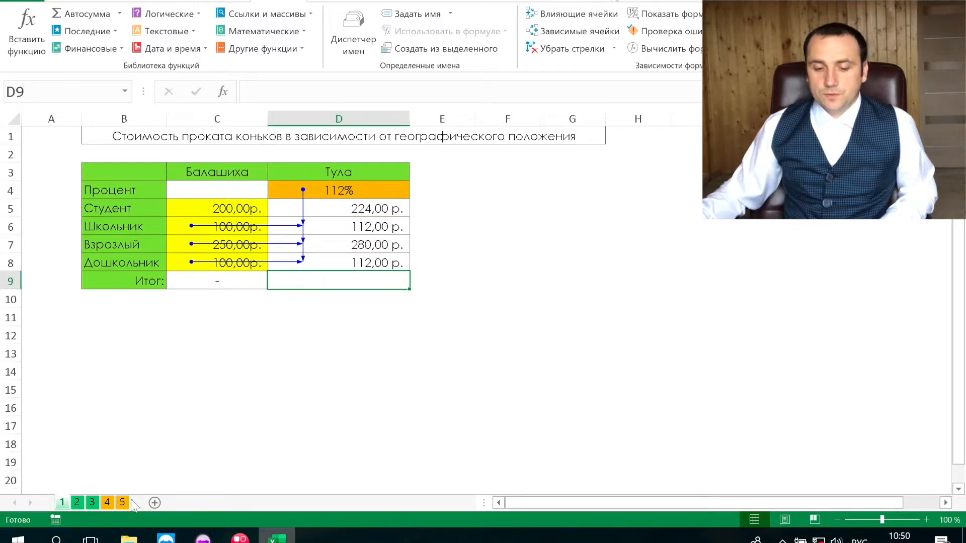
On sheet 2, enter the formula =$C$6*D5 in D6 for the Школьник price in Тула
{"action": "left_click", "coordinate": [78, 504]}
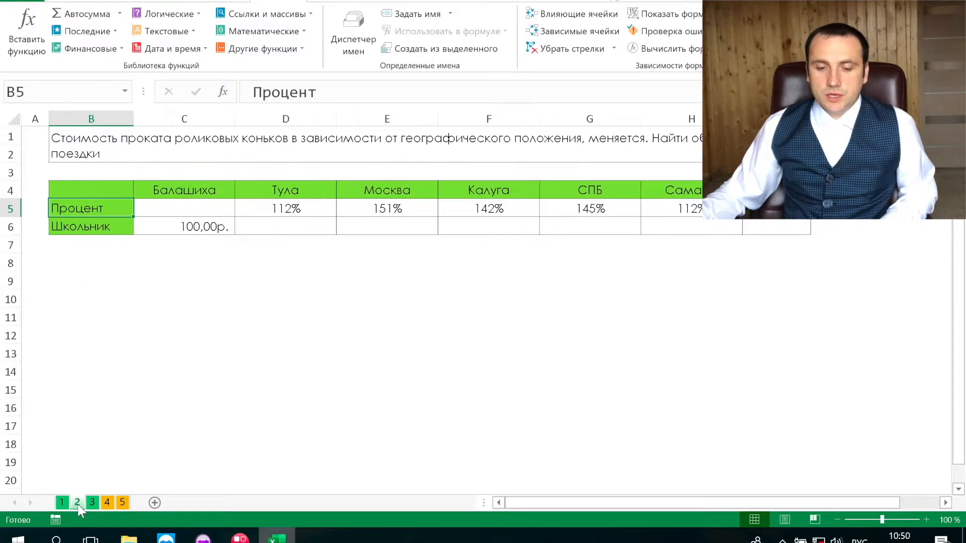
{"action": "left_click", "coordinate": [288, 222]}
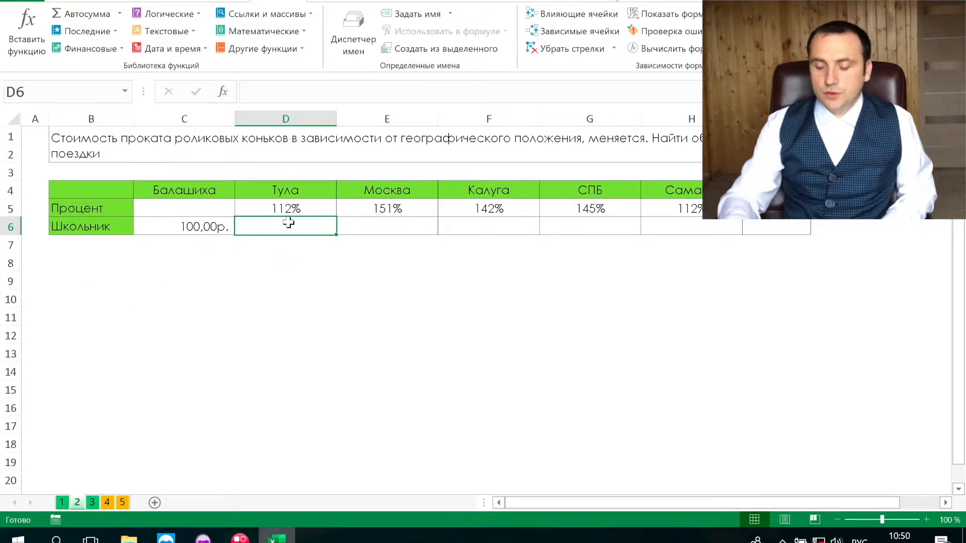
{"action": "type", "text": "="}
{"action": "key", "text": "Left"}
{"action": "type", "text": "*"}
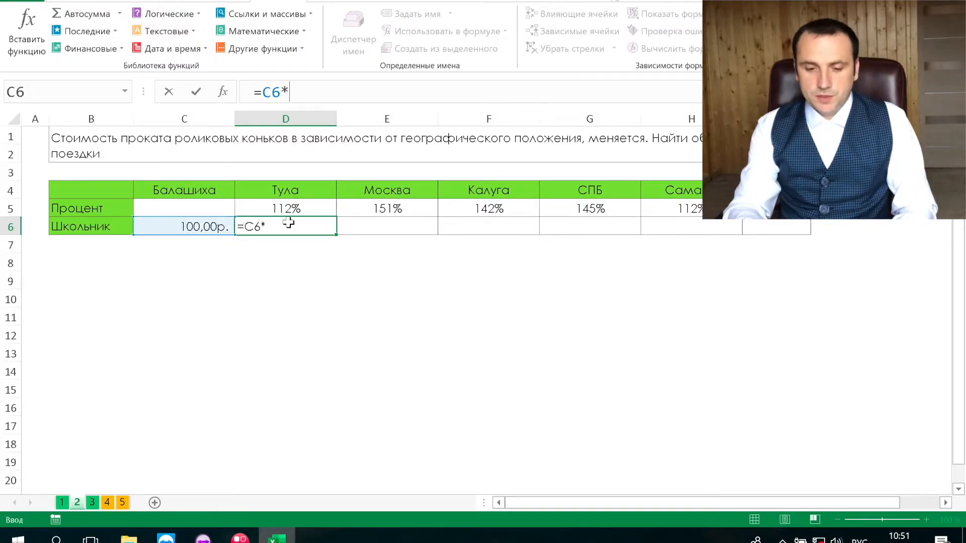
{"action": "key", "text": "F4"}
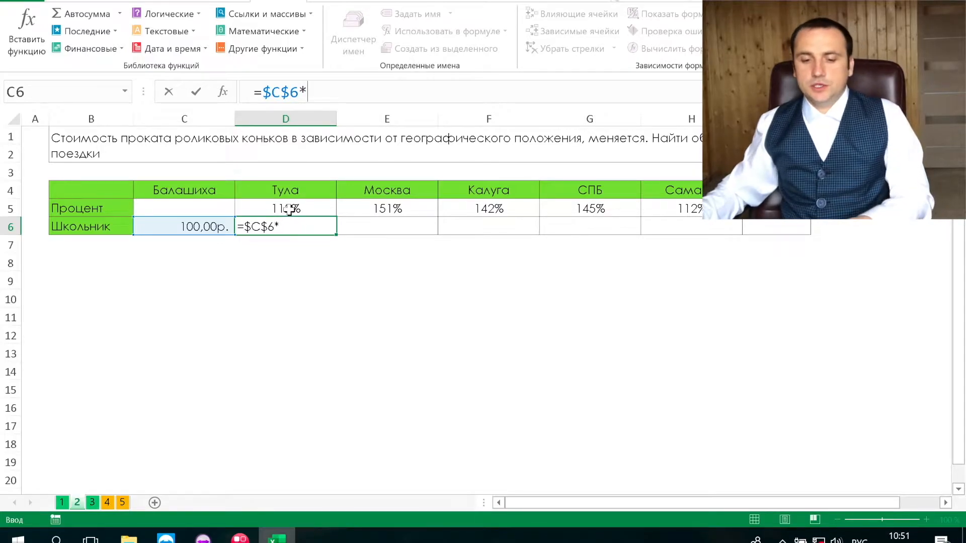
{"action": "left_click", "coordinate": [286, 208]}
{"action": "key", "text": "Return"}
Fill the D6 formula across row 6 to I6 and empty cell I6
{"action": "left_click", "coordinate": [326, 230]}
{"action": "left_click_drag", "start_coordinate": [336, 232], "coordinate": [779, 231]}
{"action": "left_click", "coordinate": [778, 231]}
{"action": "key", "text": "BackSpace"}
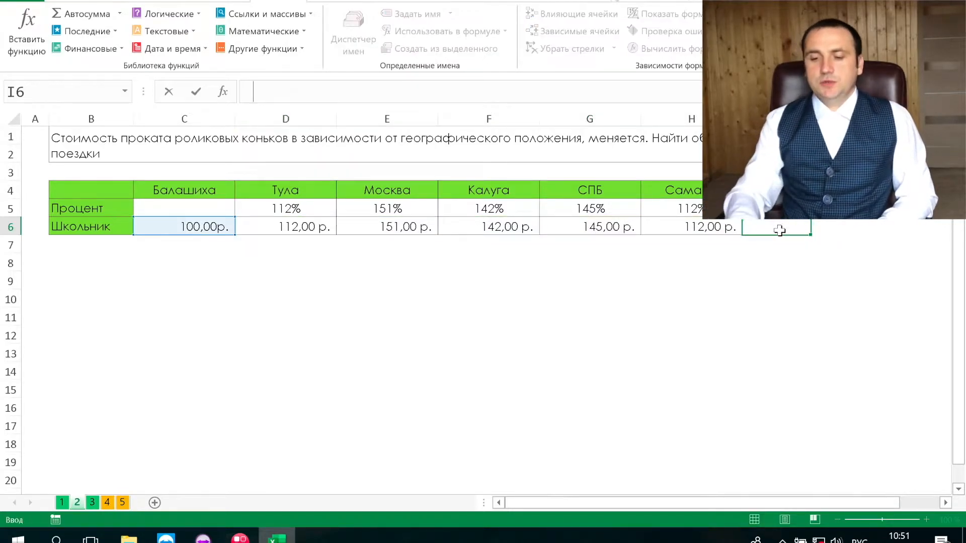
{"action": "key", "text": "Return"}
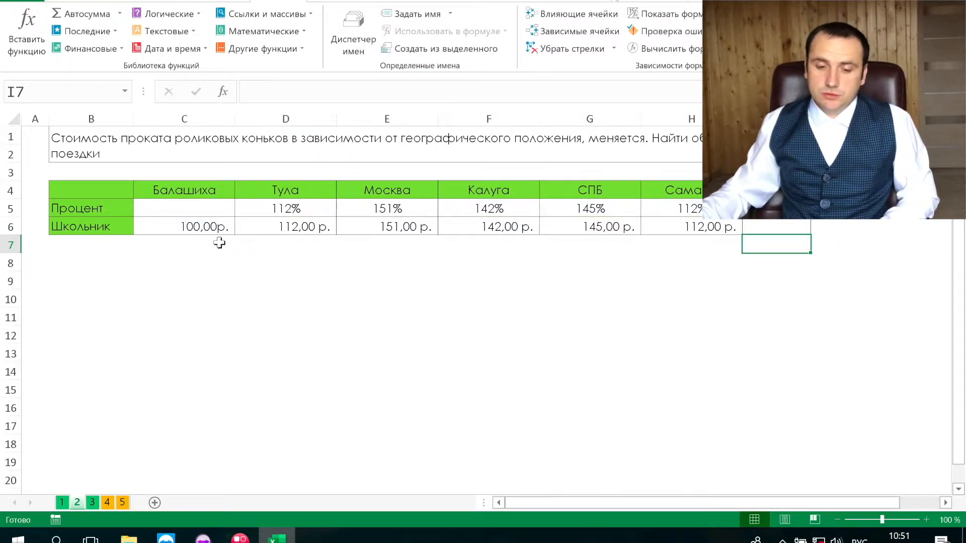
On sheet 3, enter =$C5*D$4 in D5 with mixed references and fill the formula across and down to I8
{"action": "key", "text": "ctrl+Page_Down"}
{"action": "left_click", "coordinate": [293, 209]}
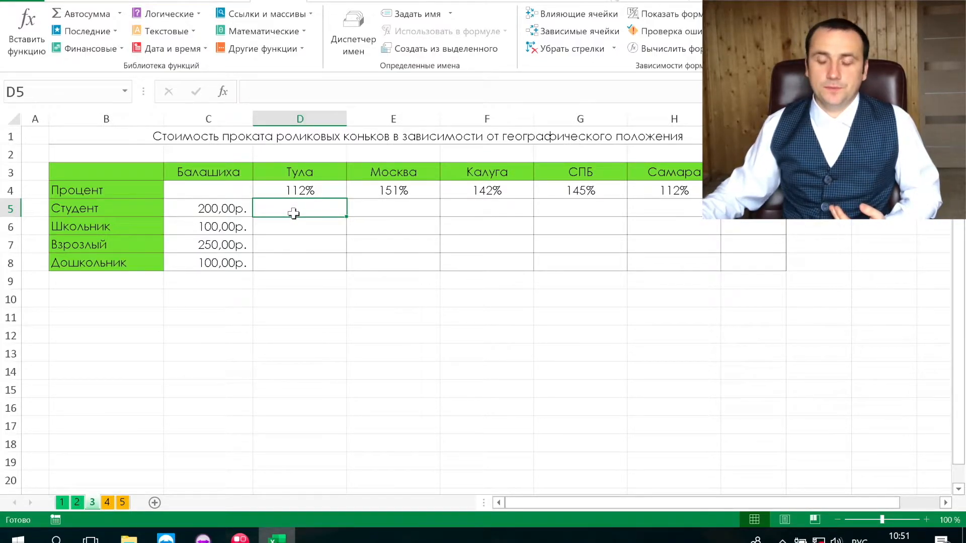
{"action": "type", "text": "="}
{"action": "key", "text": "Left"}
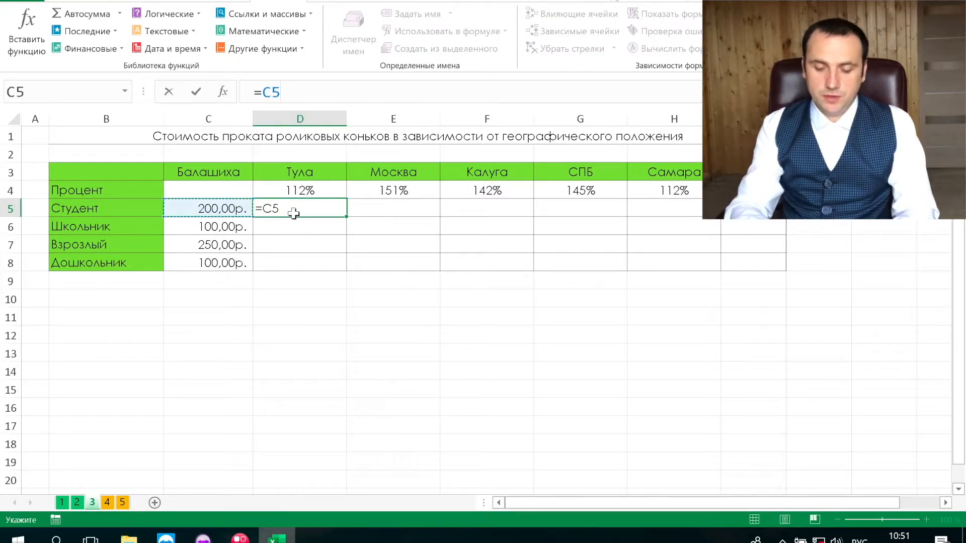
{"action": "key", "text": "F4"}
{"action": "key", "text": "F4"}
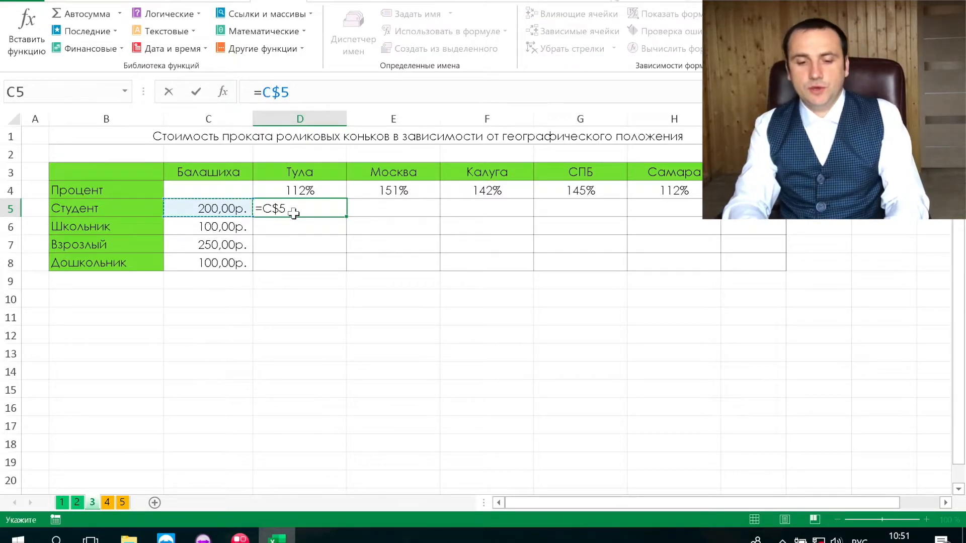
{"action": "key", "text": "F4"}
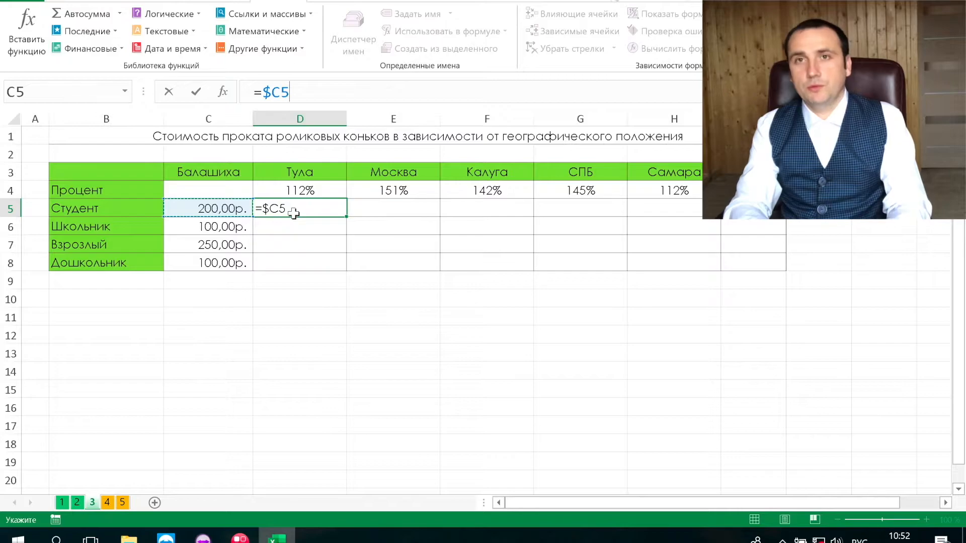
{"action": "type", "text": "*"}
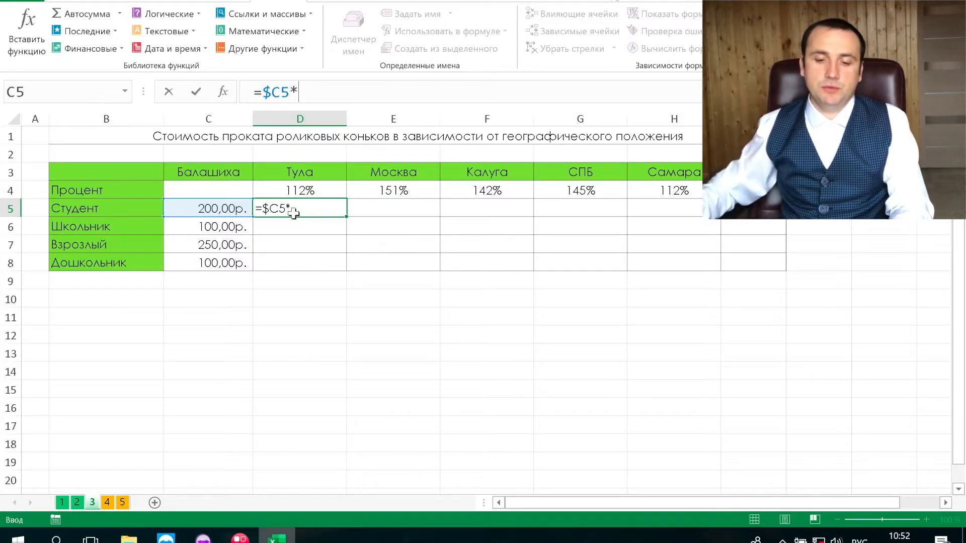
{"action": "left_click", "coordinate": [318, 190]}
{"action": "key", "text": "F4"}
{"action": "key", "text": "F4"}
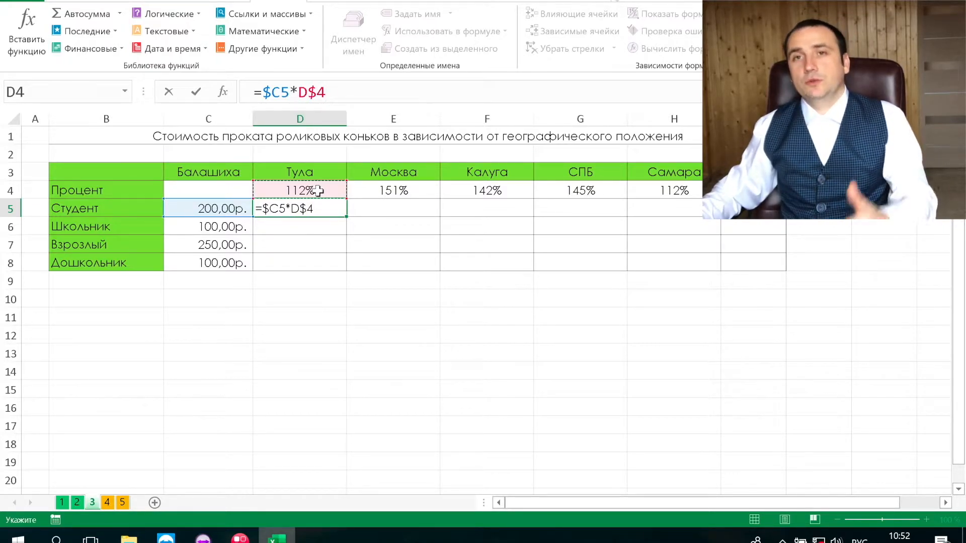
{"action": "left_click", "coordinate": [195, 93]}
{"action": "left_click_drag", "start_coordinate": [345, 216], "coordinate": [775, 257]}
{"action": "left_click", "coordinate": [557, 224]}
Replace the formulas in I5:I8 with AutoSum totals of each row and widen column I to fit them
{"action": "left_click", "coordinate": [746, 216]}
{"action": "left_click_drag", "start_coordinate": [746, 222], "coordinate": [748, 257]}
{"action": "key", "text": "Delete"}
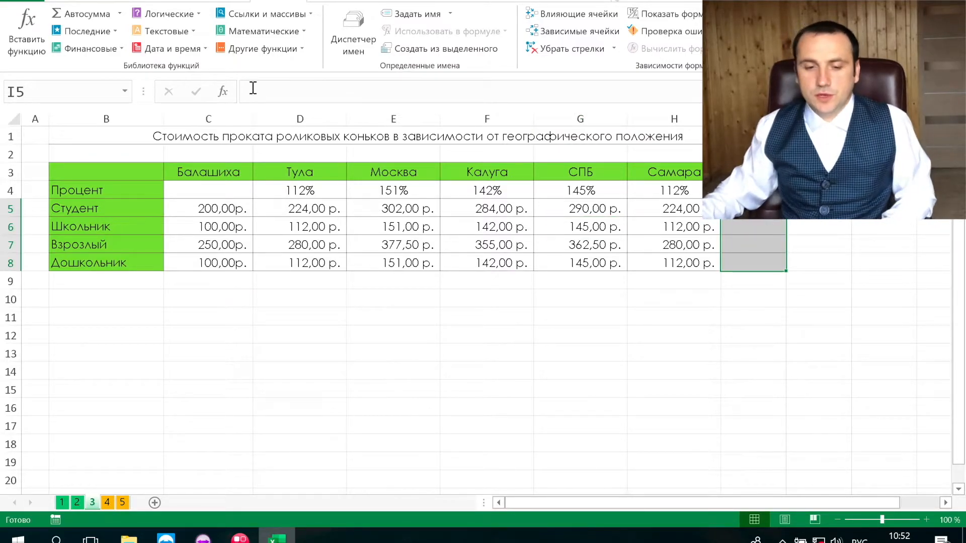
{"action": "left_click", "coordinate": [101, 16]}
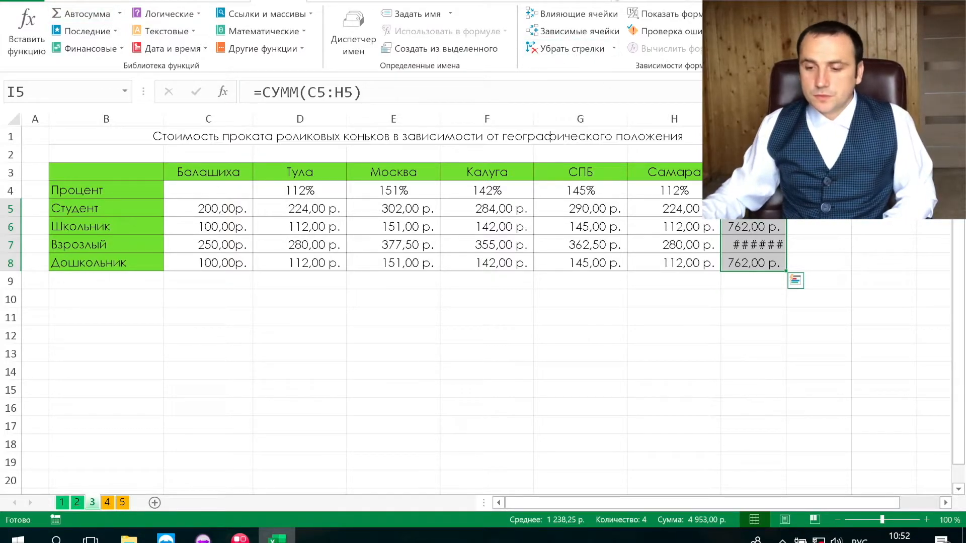
{"action": "left_click_drag", "start_coordinate": [785, 119], "coordinate": [816, 119]}
Check the price formula in D5 and trace the precedents of the Дошкольник total in I8
{"action": "left_click", "coordinate": [251, 212]}
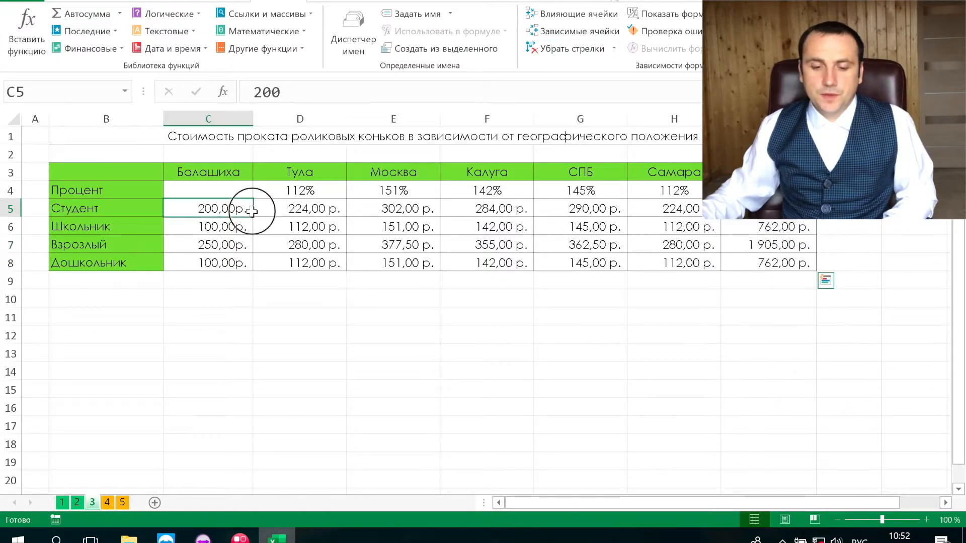
{"action": "left_click", "coordinate": [290, 207]}
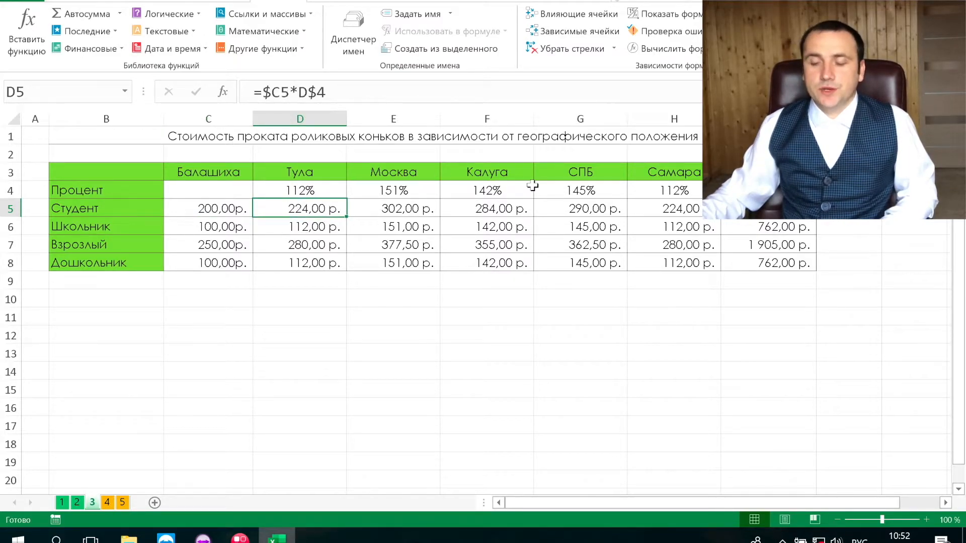
{"action": "left_click", "coordinate": [749, 262]}
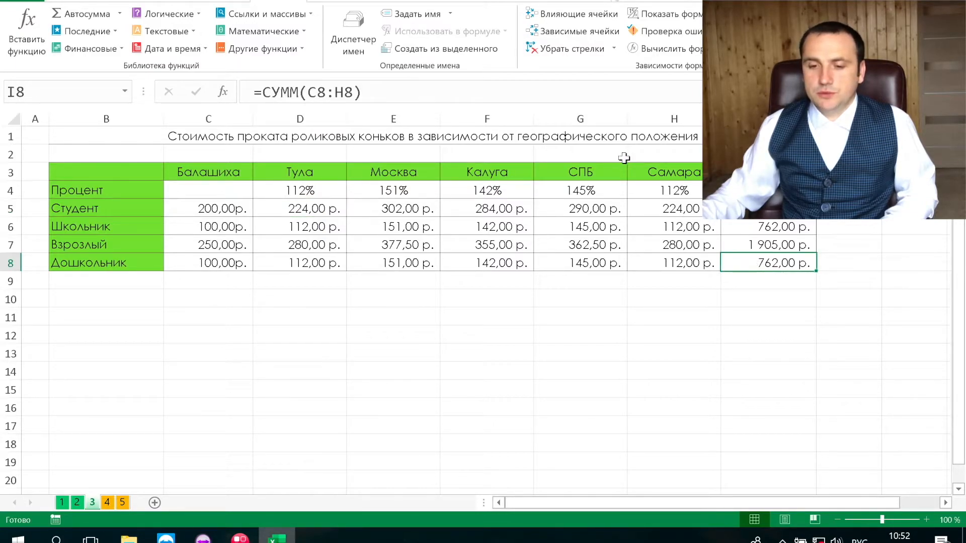
{"action": "left_click", "coordinate": [579, 16]}
{"action": "left_click", "coordinate": [451, 224]}
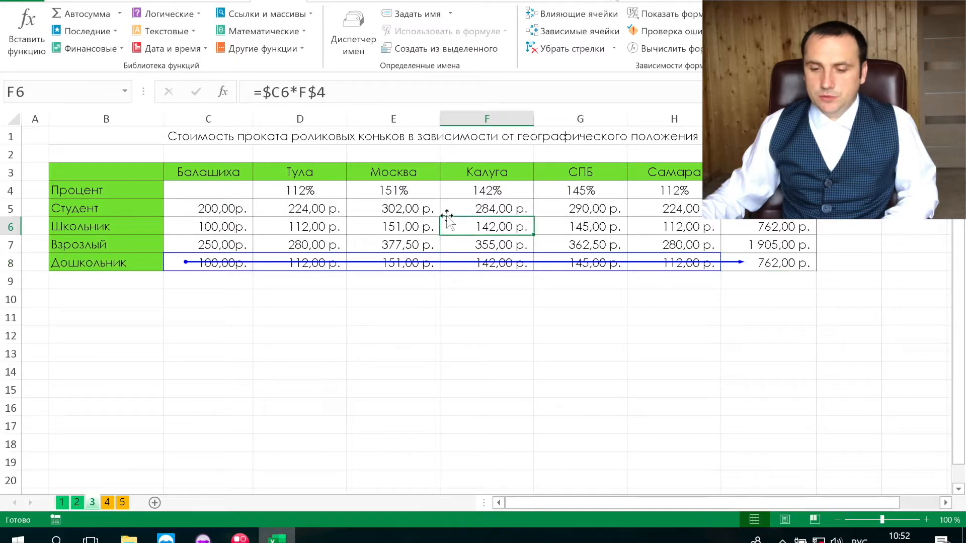
Trace the precedents of the prices in F6, H6 and G7, and highlight the percentage row and the base prices C5:C8 they use
{"action": "left_click", "coordinate": [583, 15]}
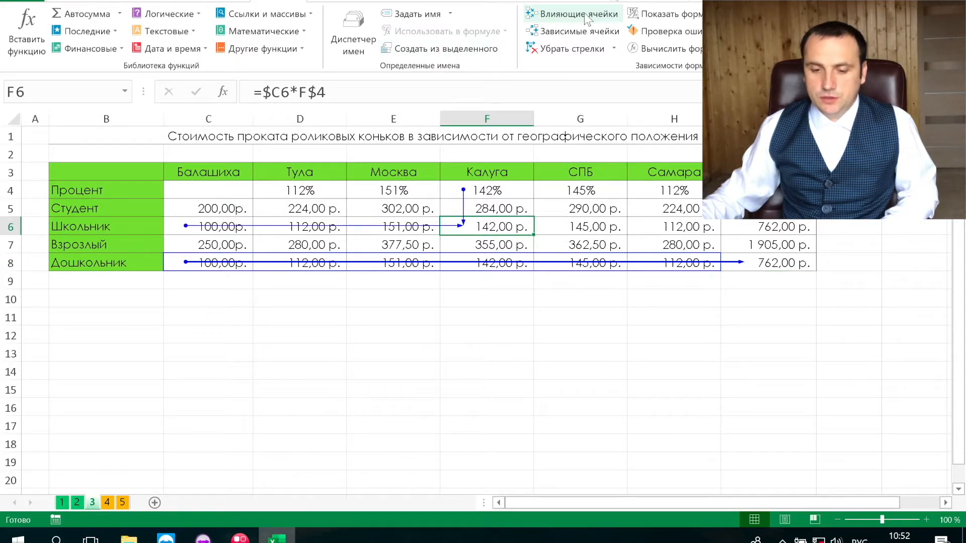
{"action": "left_click", "coordinate": [687, 229]}
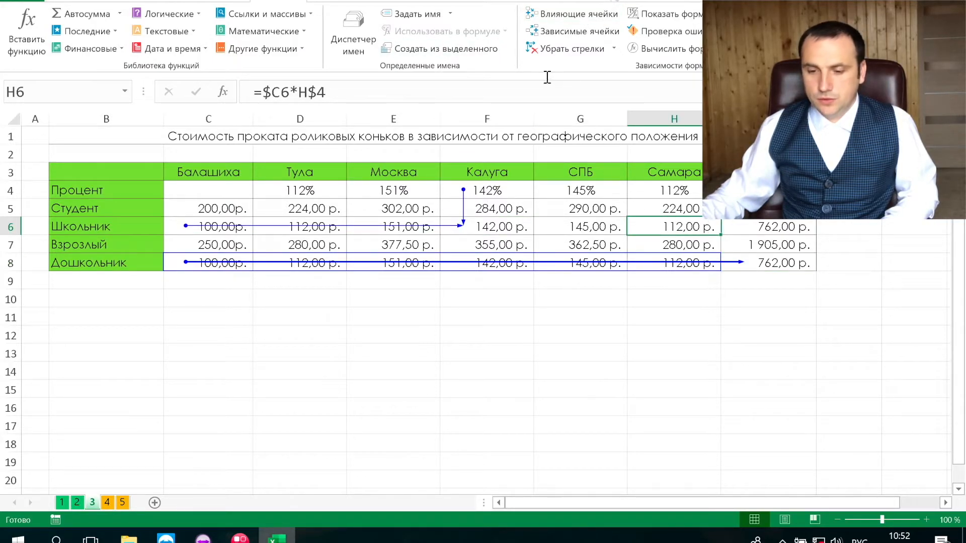
{"action": "left_click", "coordinate": [557, 17]}
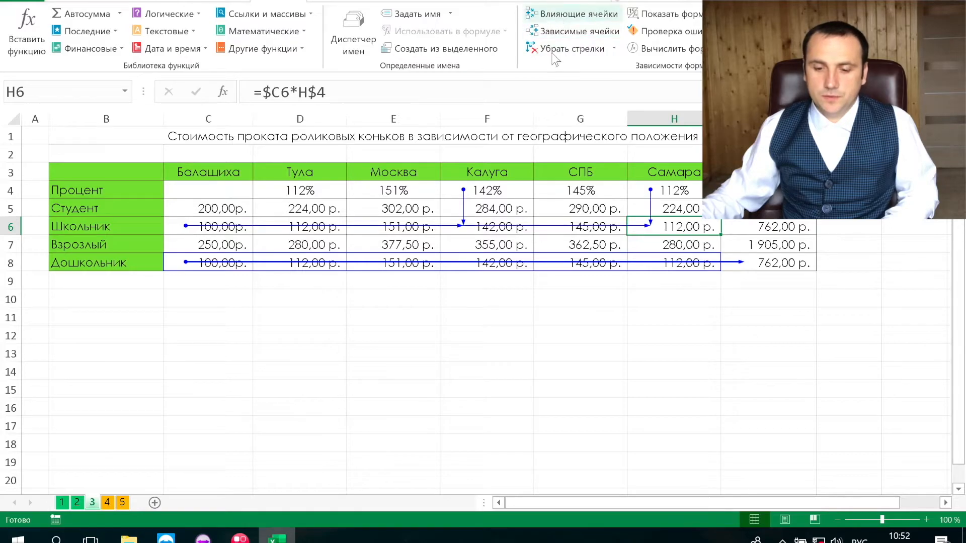
{"action": "left_click", "coordinate": [585, 245]}
{"action": "left_click", "coordinate": [573, 14]}
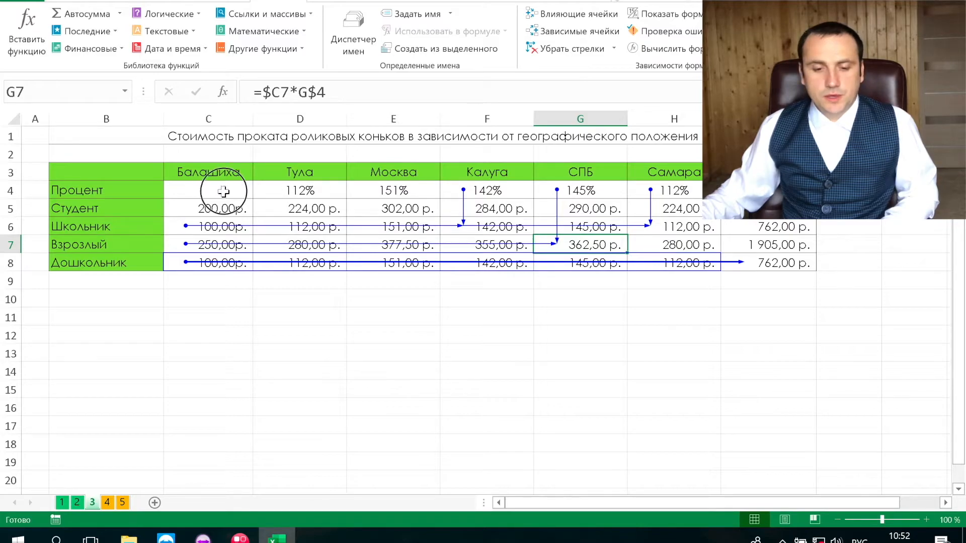
{"action": "left_click_drag", "start_coordinate": [225, 190], "coordinate": [765, 190]}
{"action": "left_click_drag", "start_coordinate": [252, 208], "coordinate": [252, 264]}
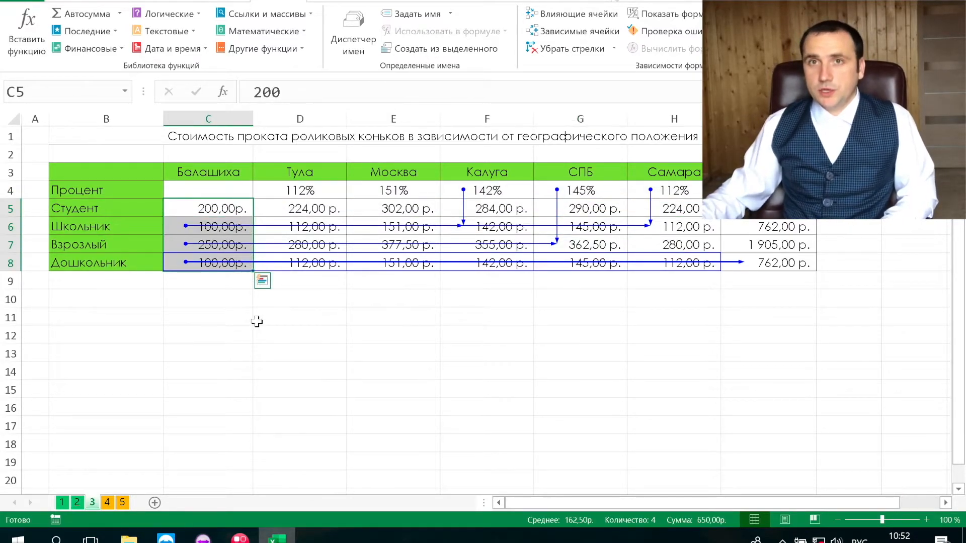
On sheet 4, fill cell C4, the grams-per-kilogram value, with orange
{"action": "left_click", "coordinate": [107, 502]}
{"action": "left_click", "coordinate": [478, 184]}
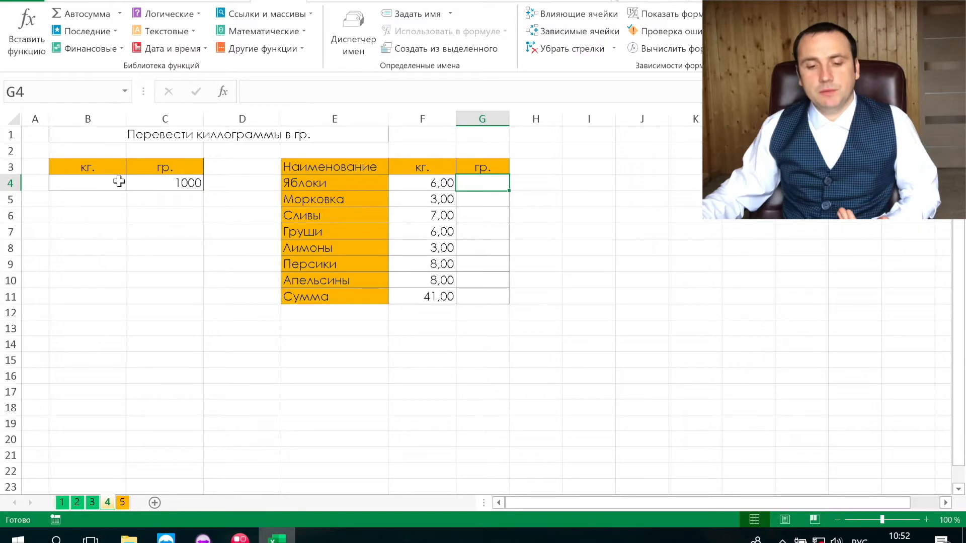
{"action": "left_click", "coordinate": [140, 184]}
{"action": "left_click", "coordinate": [78, 3]}
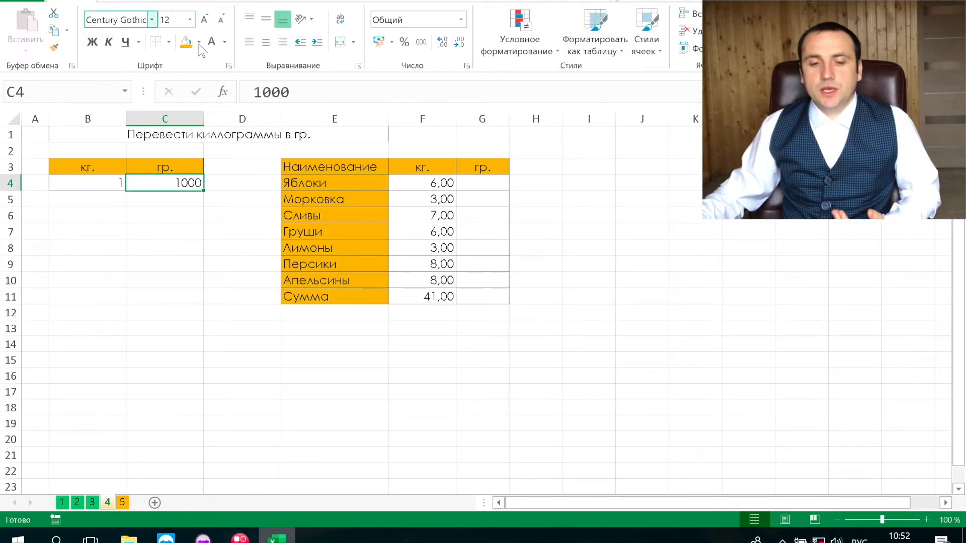
{"action": "left_click", "coordinate": [186, 41]}
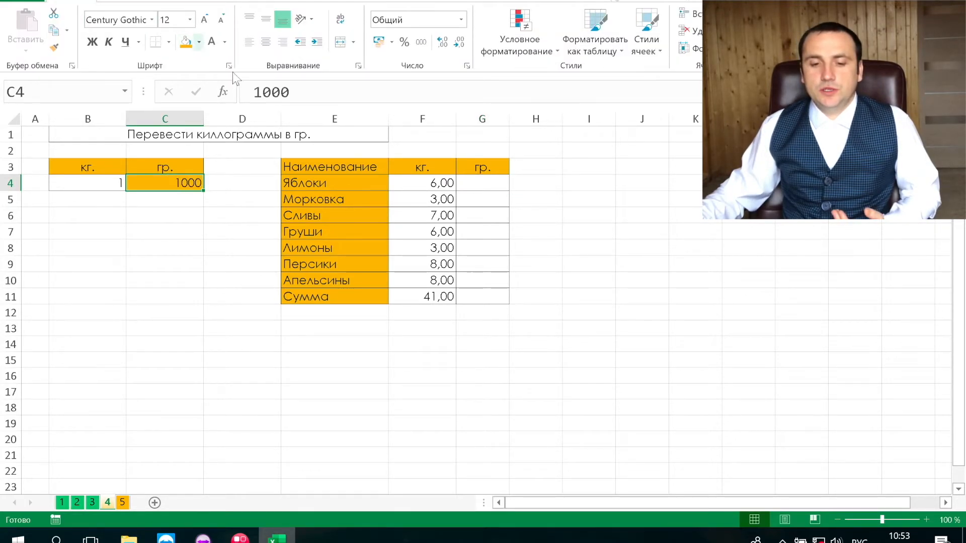
Enter =F4*$C$4 in G4 to convert the Яблоки weight to grams with an absolute reference
{"action": "left_click", "coordinate": [490, 196]}
{"action": "left_click", "coordinate": [491, 182]}
{"action": "type", "text": "="}
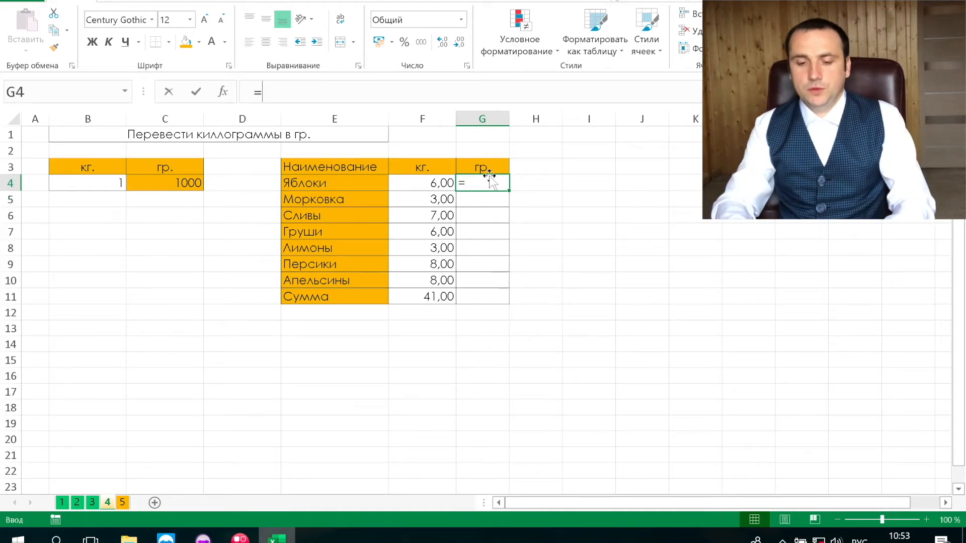
{"action": "key", "text": "Left"}
{"action": "type", "text": "*"}
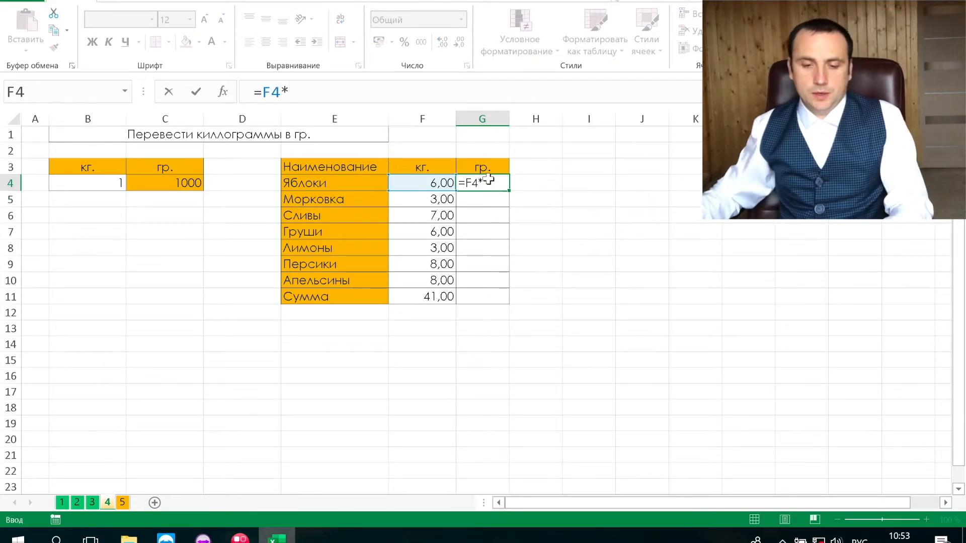
{"action": "left_click", "coordinate": [171, 182]}
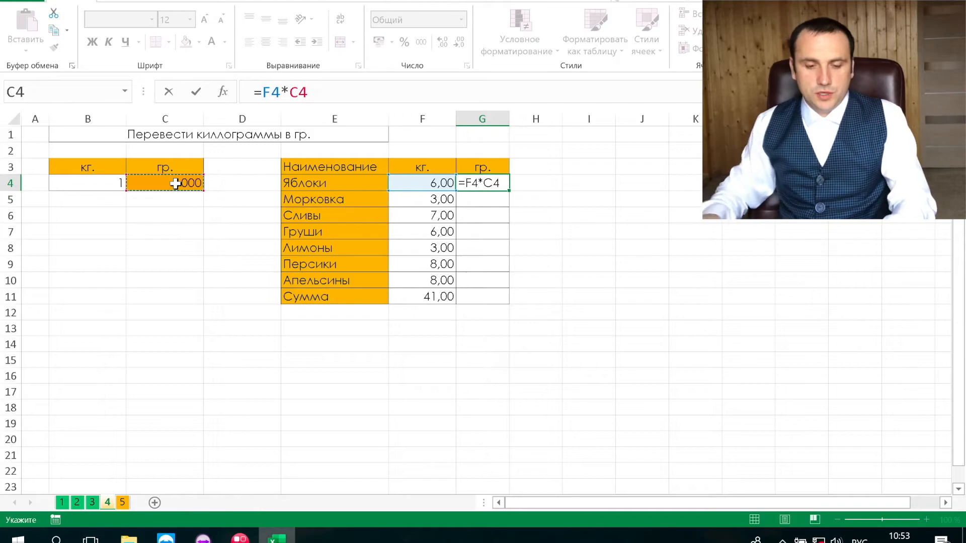
{"action": "key", "text": "F4"}
{"action": "key", "text": "Return"}
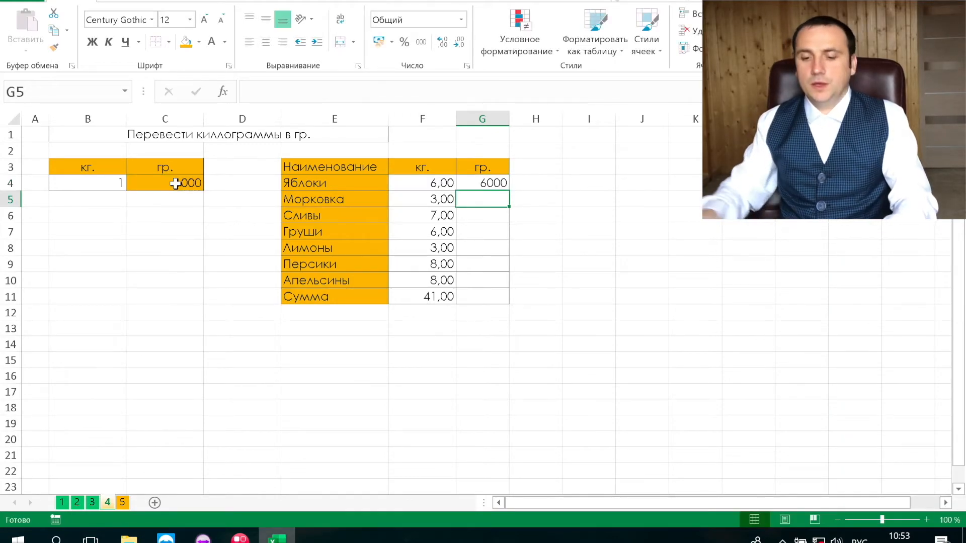
Fill the G4 conversion formula down to G11 and check the copied formula in G7
{"action": "left_click", "coordinate": [500, 182]}
{"action": "left_click_drag", "start_coordinate": [508, 191], "coordinate": [502, 304]}
{"action": "left_click", "coordinate": [488, 231]}
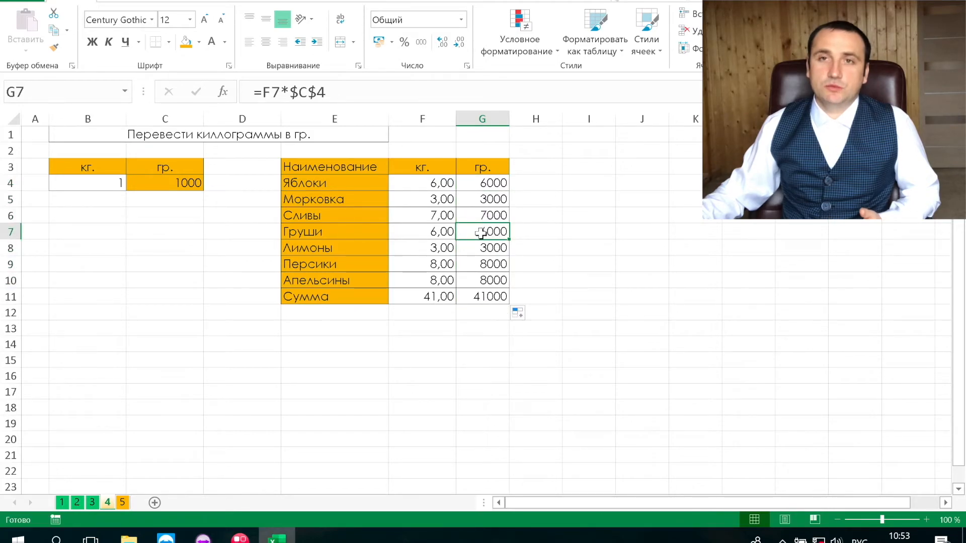
On sheet 5, enter =B4-F4 in G4 to subtract the birth year from the current year
{"action": "left_click", "coordinate": [122, 502]}
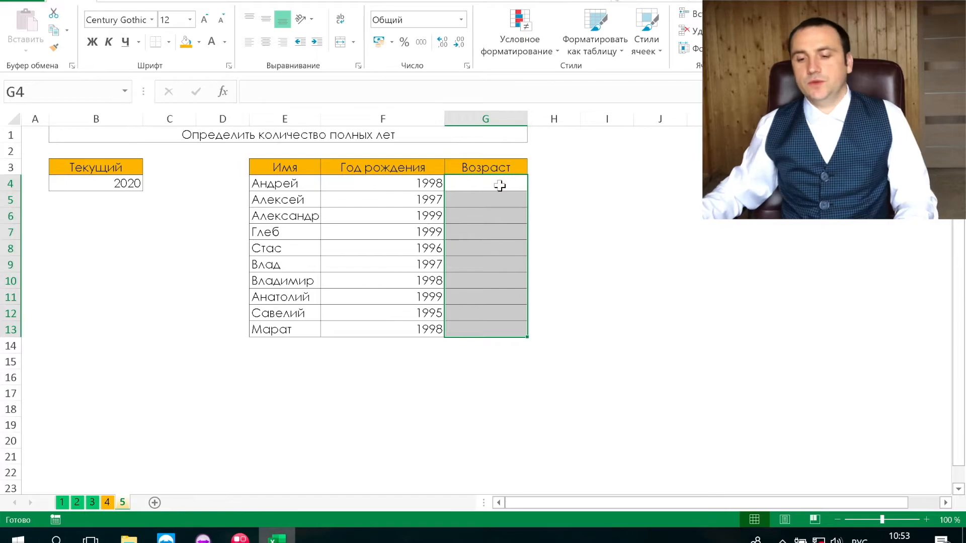
{"action": "left_click", "coordinate": [500, 185]}
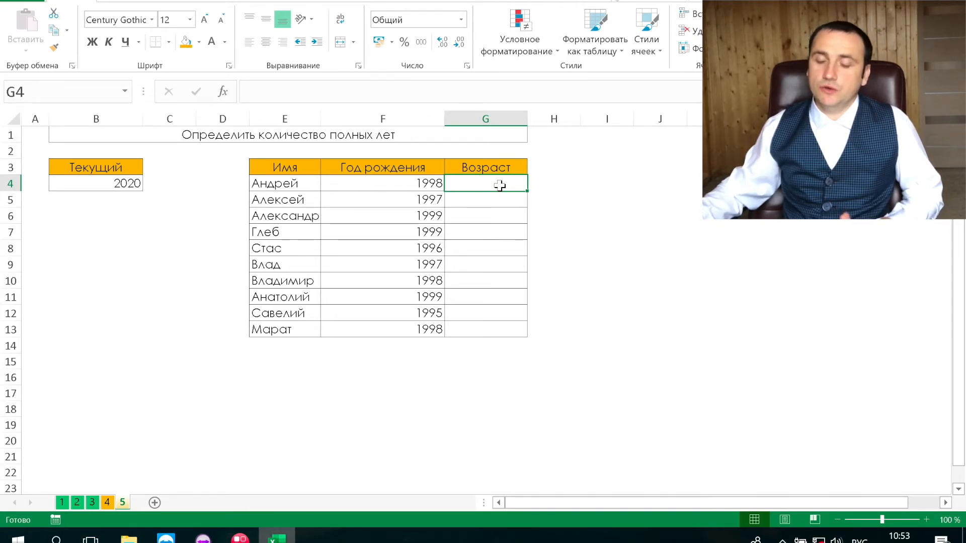
{"action": "type", "text": "="}
{"action": "key", "text": "Left"}
{"action": "key", "text": "Left"}
{"action": "key", "text": "Left"}
{"action": "key", "text": "Left"}
{"action": "key", "text": "Left"}
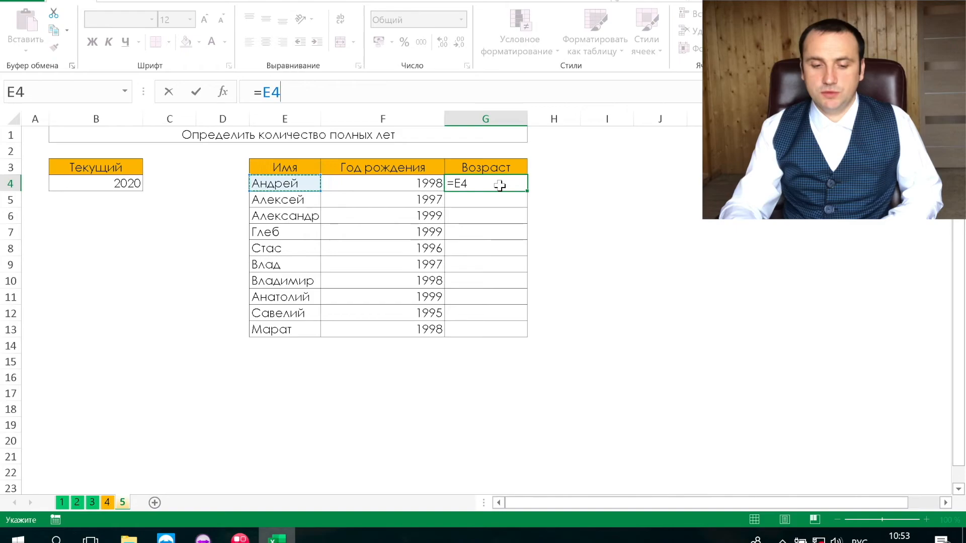
{"action": "type", "text": "-"}
{"action": "key", "text": "Left"}
{"action": "key", "text": "Left"}
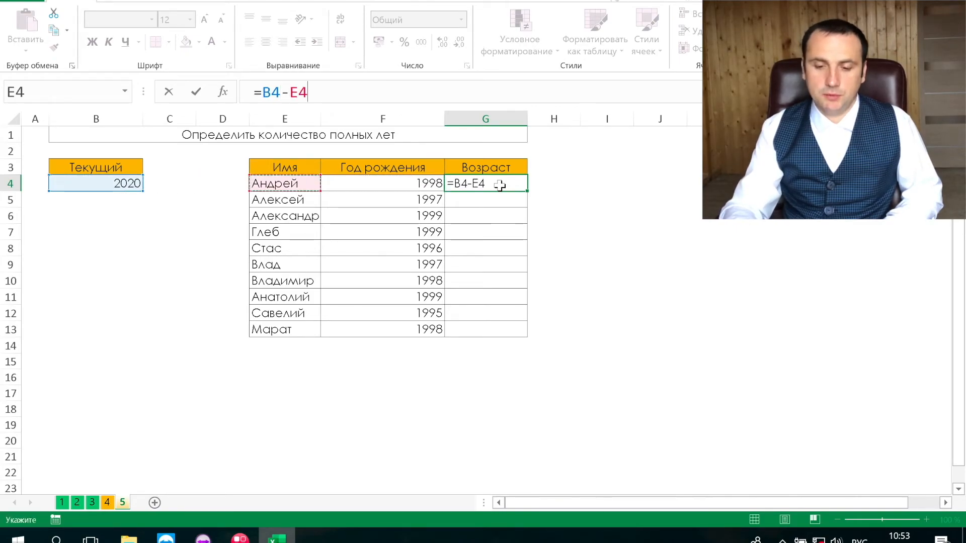
{"action": "key", "text": "Right"}
{"action": "key", "text": "Return"}
{"action": "key", "text": "Up"}
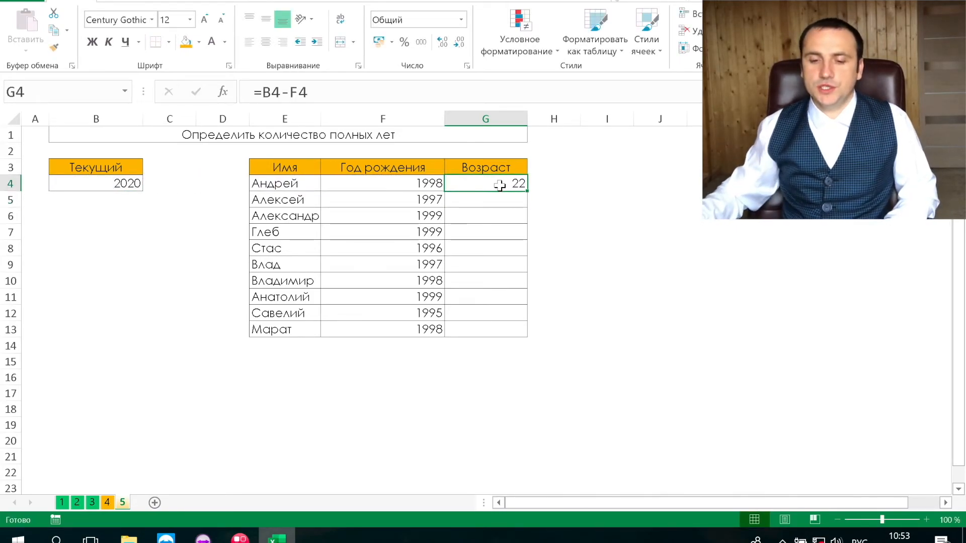
Make the B4 reference in G4 absolute, giving =$B$4-F4, and fill the formula down the Возраст column to G13
{"action": "left_click", "coordinate": [277, 93]}
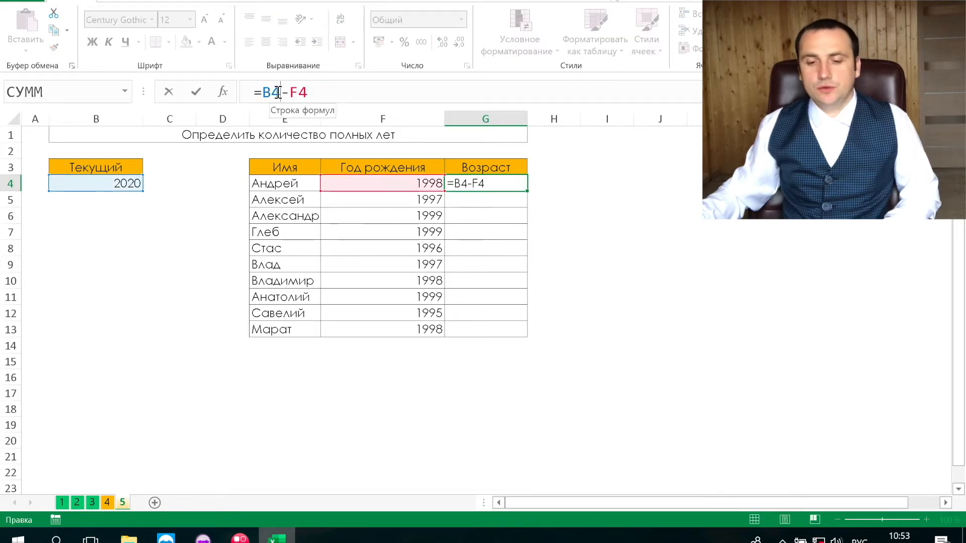
{"action": "key", "text": "F4"}
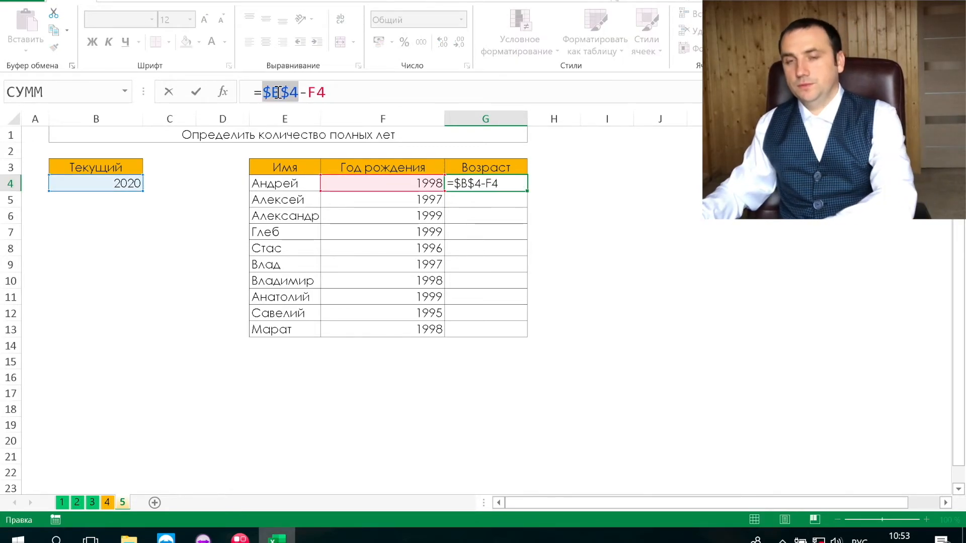
{"action": "key", "text": "Return"}
{"action": "left_click", "coordinate": [507, 188]}
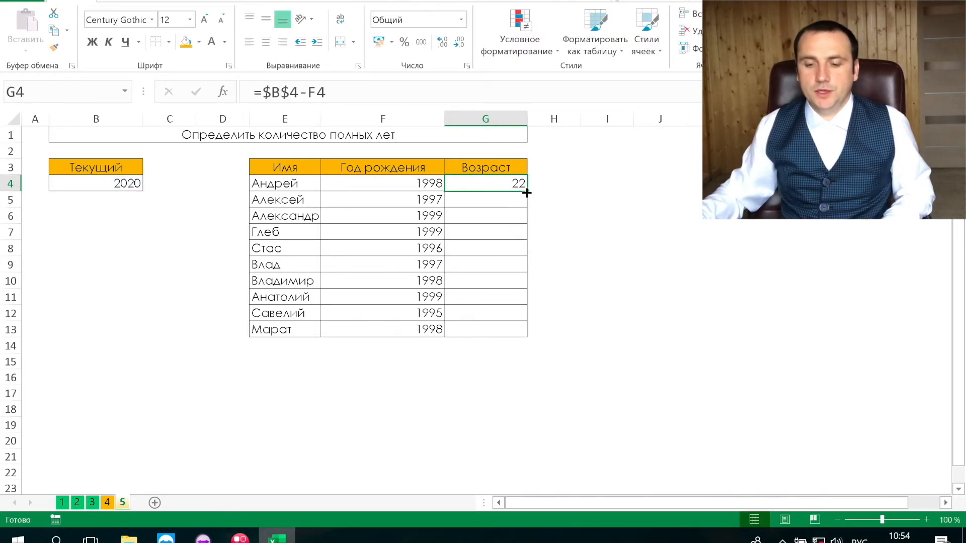
{"action": "double_click", "coordinate": [526, 191]}
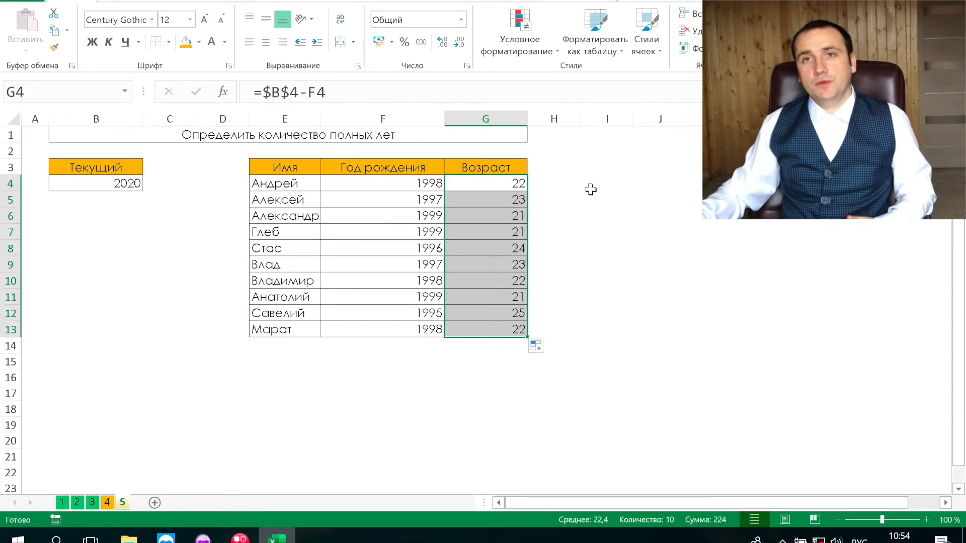
{"action": "left_click", "coordinate": [641, 186]}
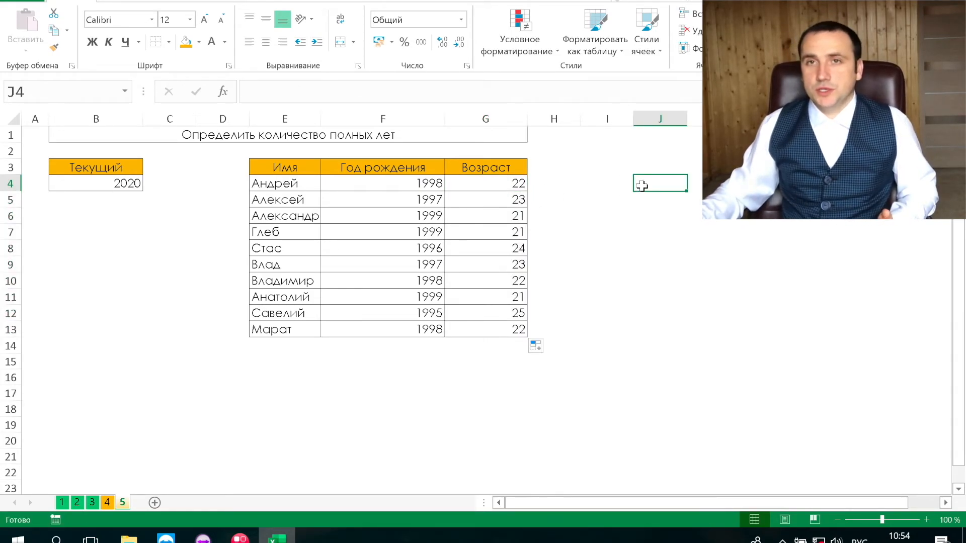